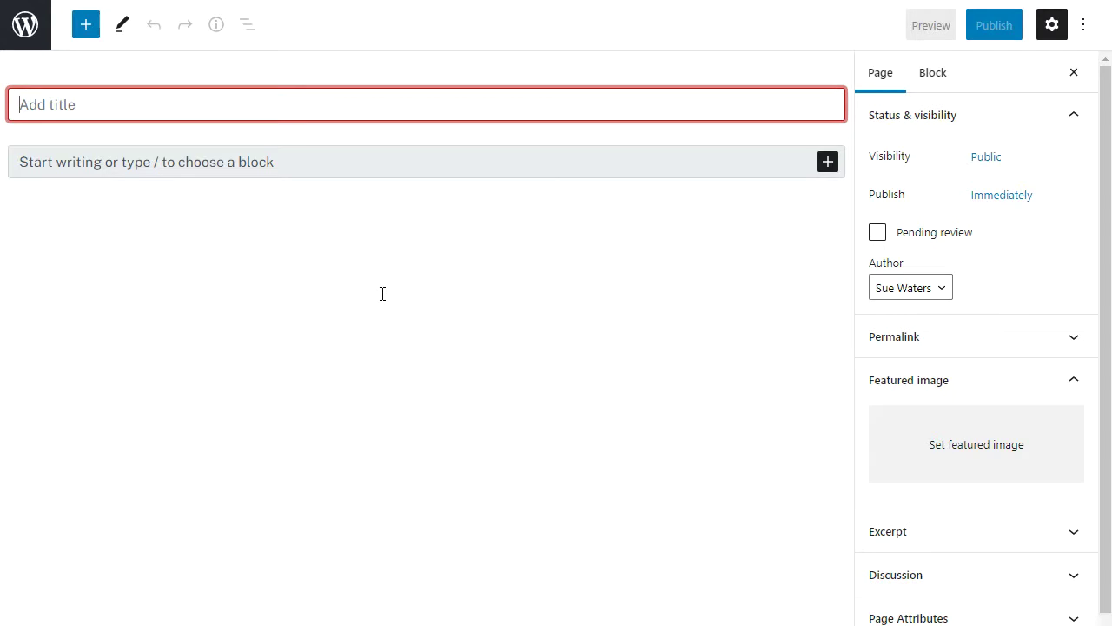
Title the page "About Our Course" and write the opening paragraph about the Mycology class site and its students' fungus entries
text(About Our Course)
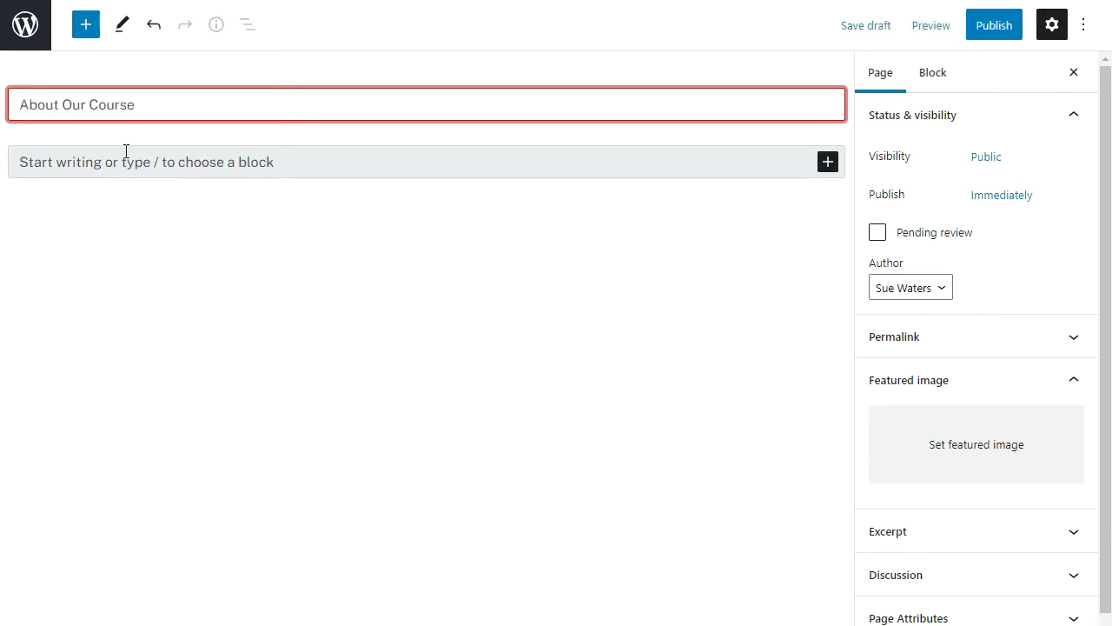
click(109, 160)
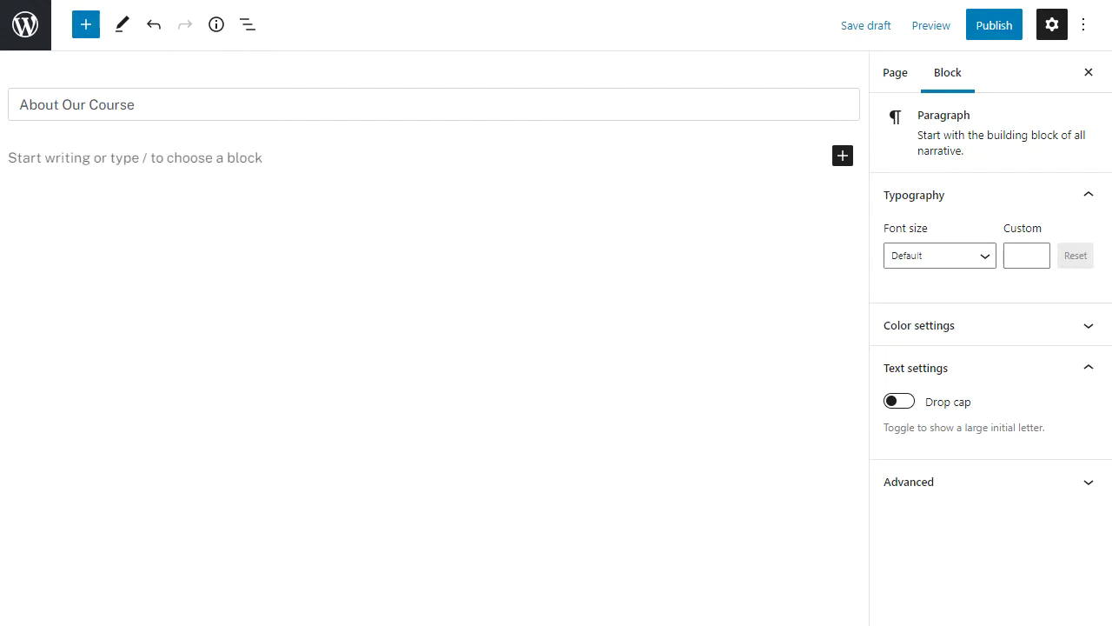
click(147, 164)
text(This site has been established for use by the Mycology class and provides a place for students to share information on their fungi. Each student has chosen a fungus or fungal topic to write about over the course of the semester. Each entry is written from the perspective of their chosen fungus.)
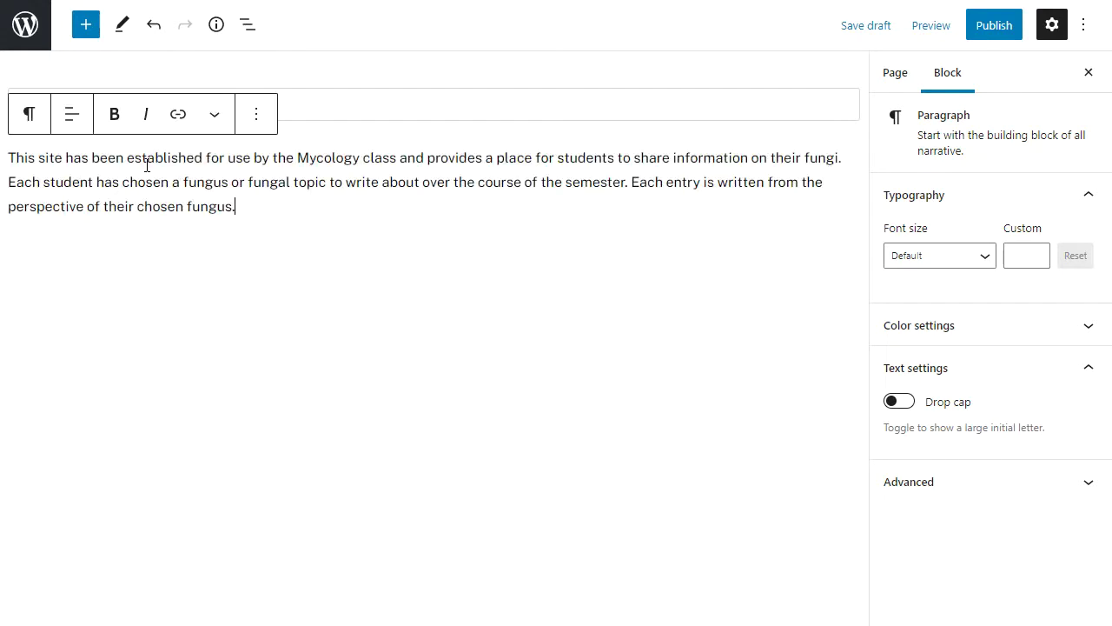
key(Return)
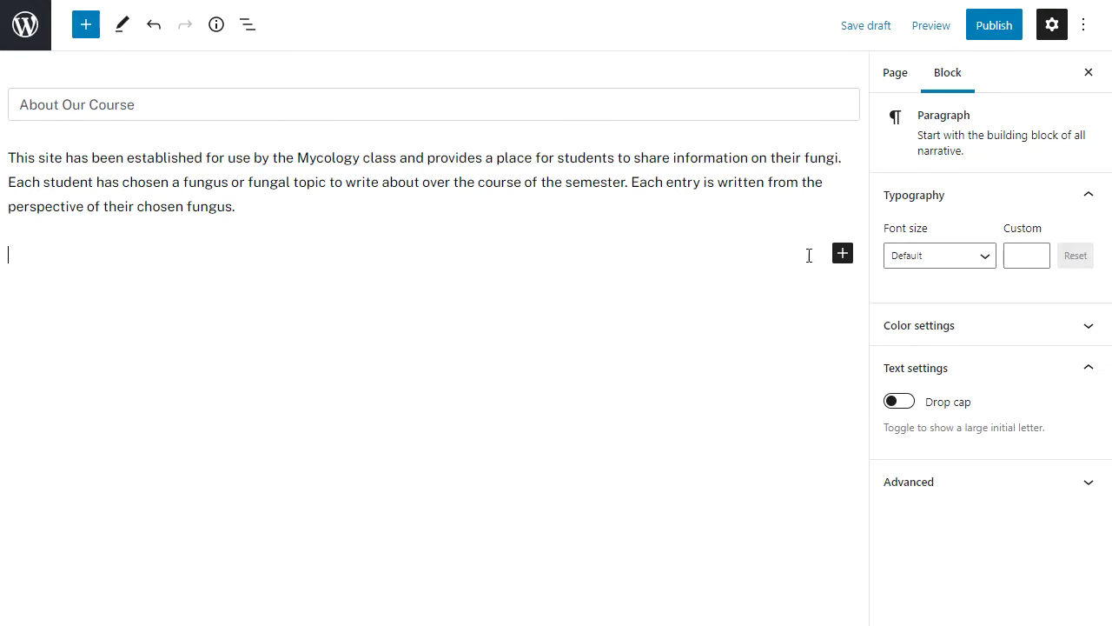
Add a gallery below the introduction and upload all six mushroom and fungi images from the Pictures folder
click(847, 264)
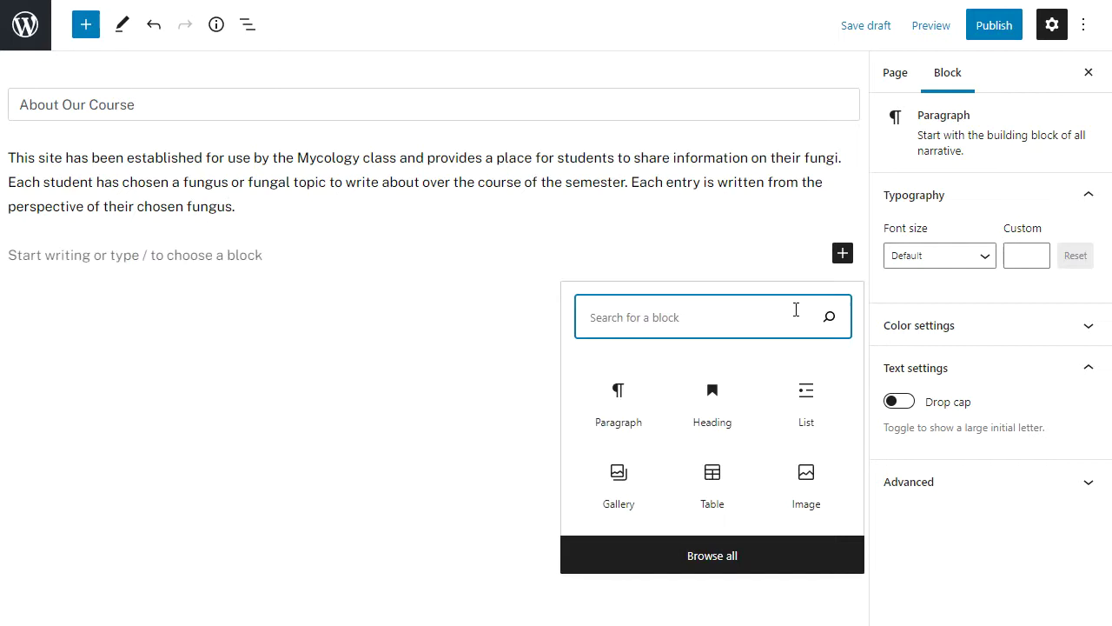
click(619, 503)
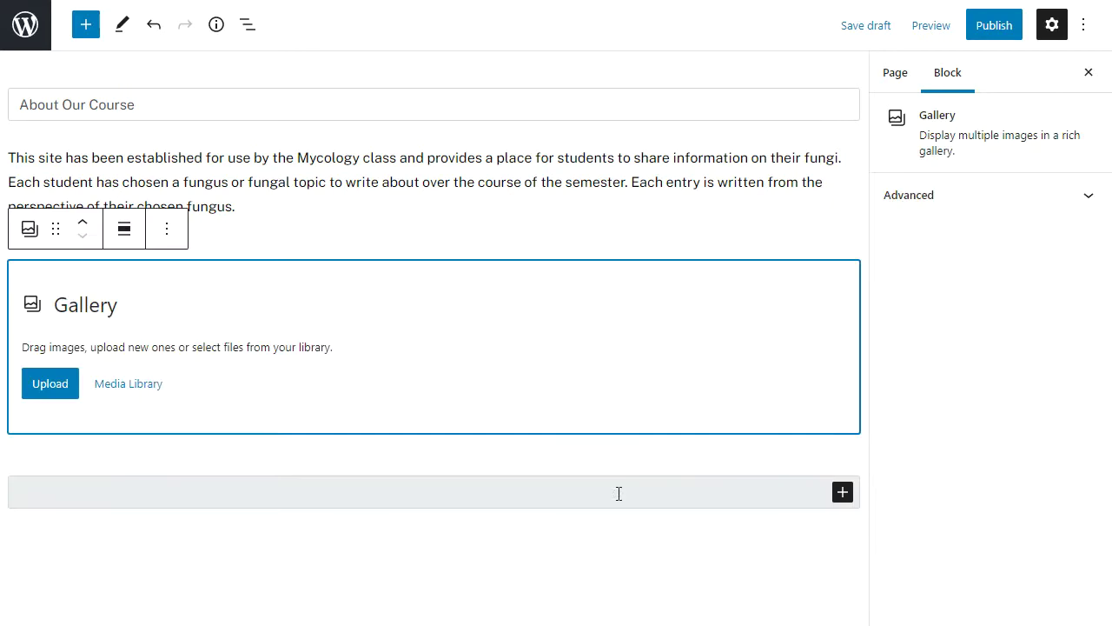
click(50, 383)
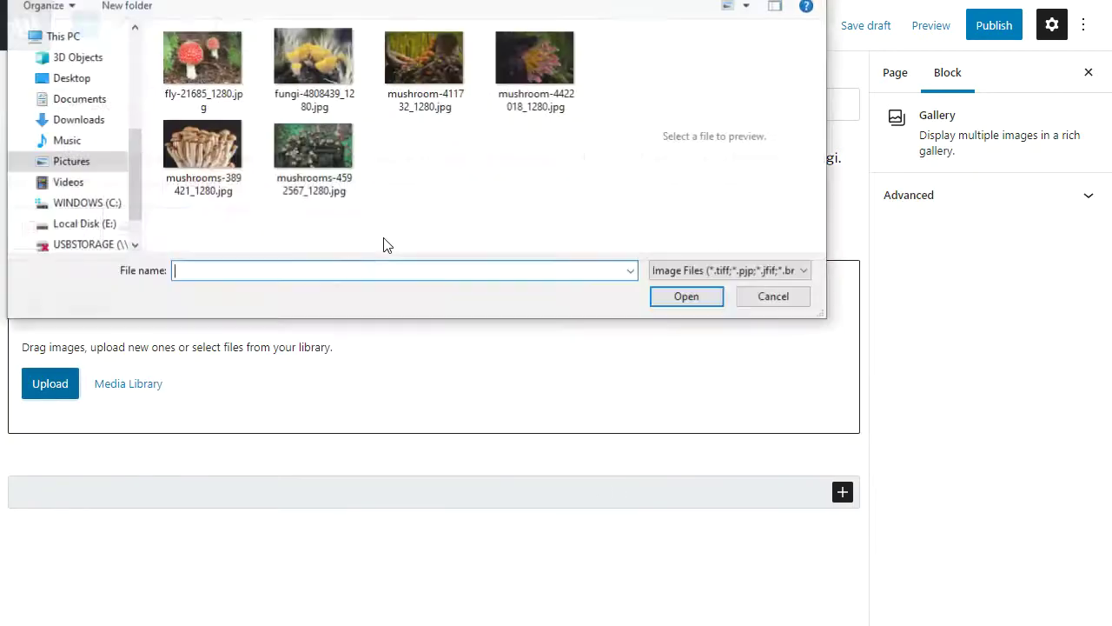
click(208, 87)
shift+click(331, 171)
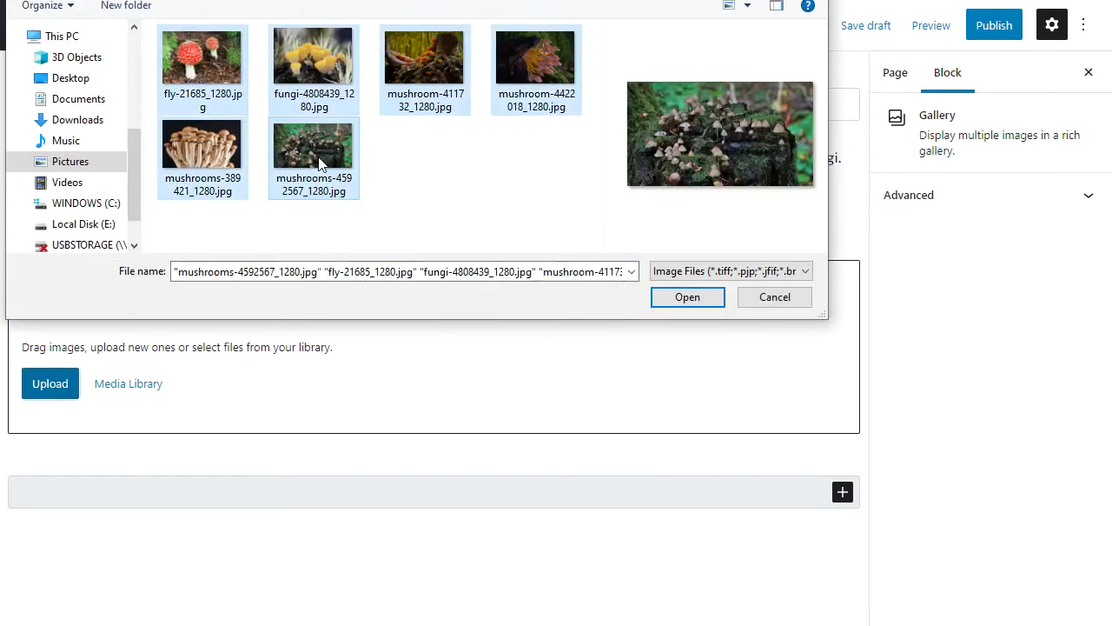
click(683, 297)
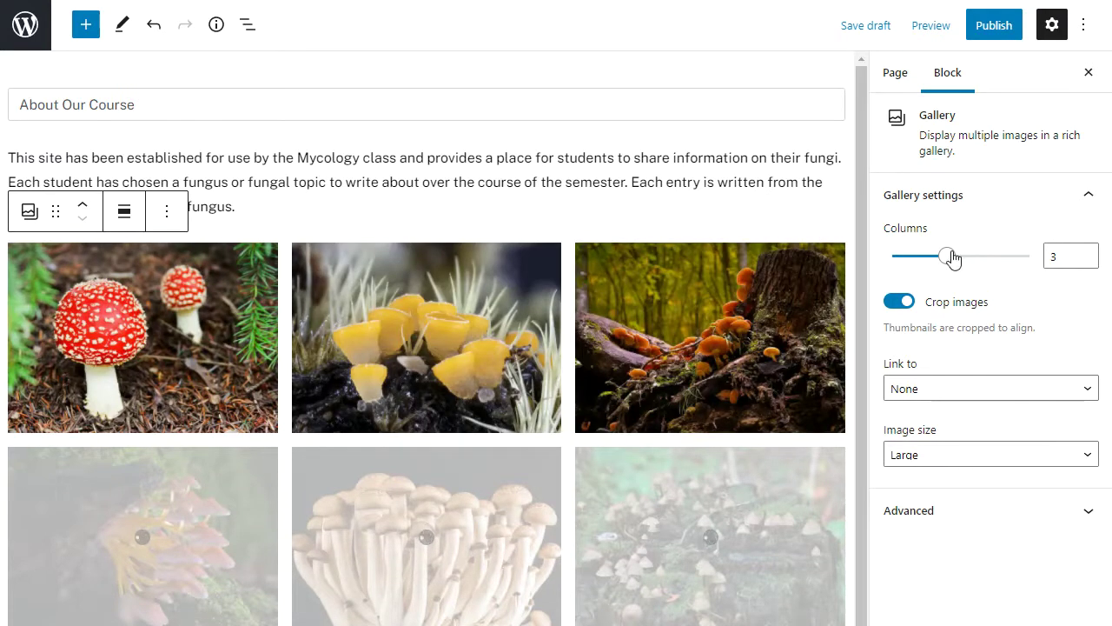
mouse_move(953, 258)
mouse_down()
mouse_move(973, 266)
mouse_move(953, 261)
mouse_up()
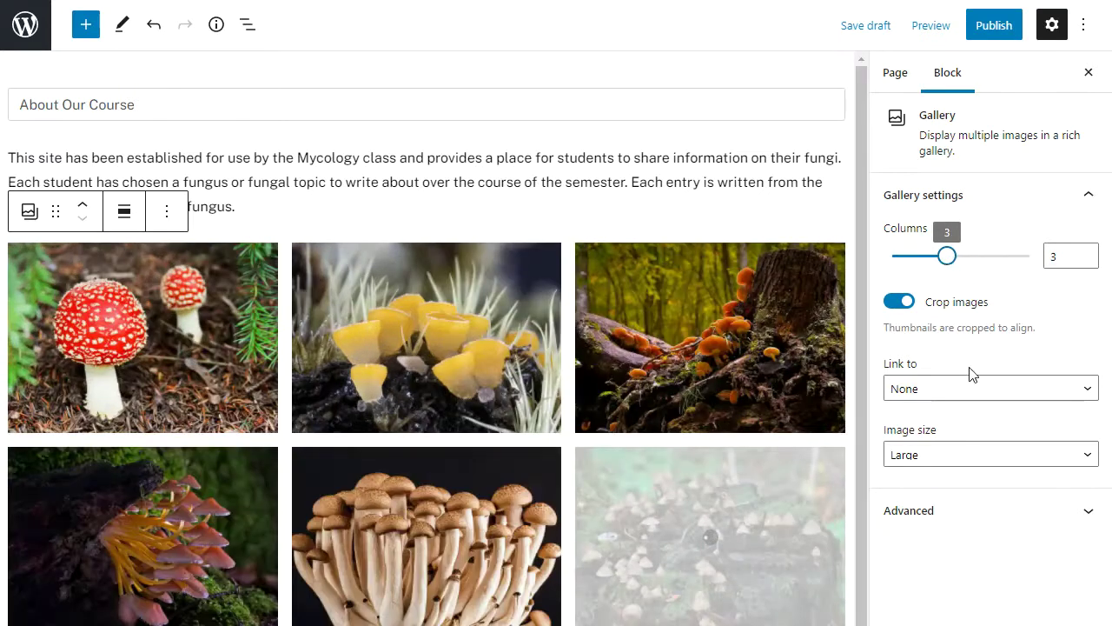
click(975, 391)
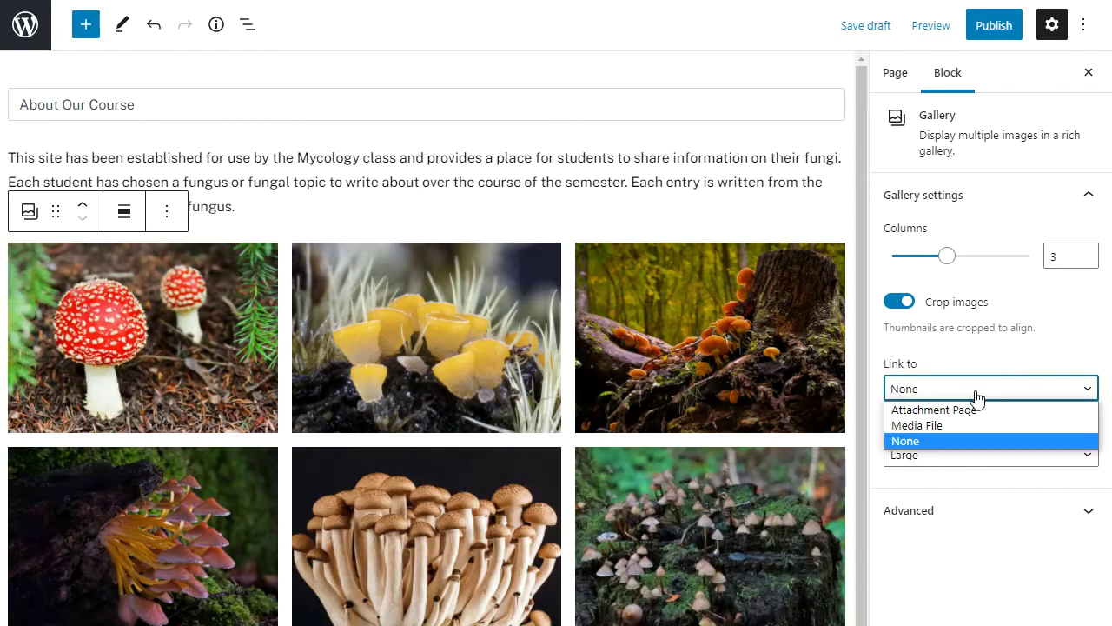
click(1011, 341)
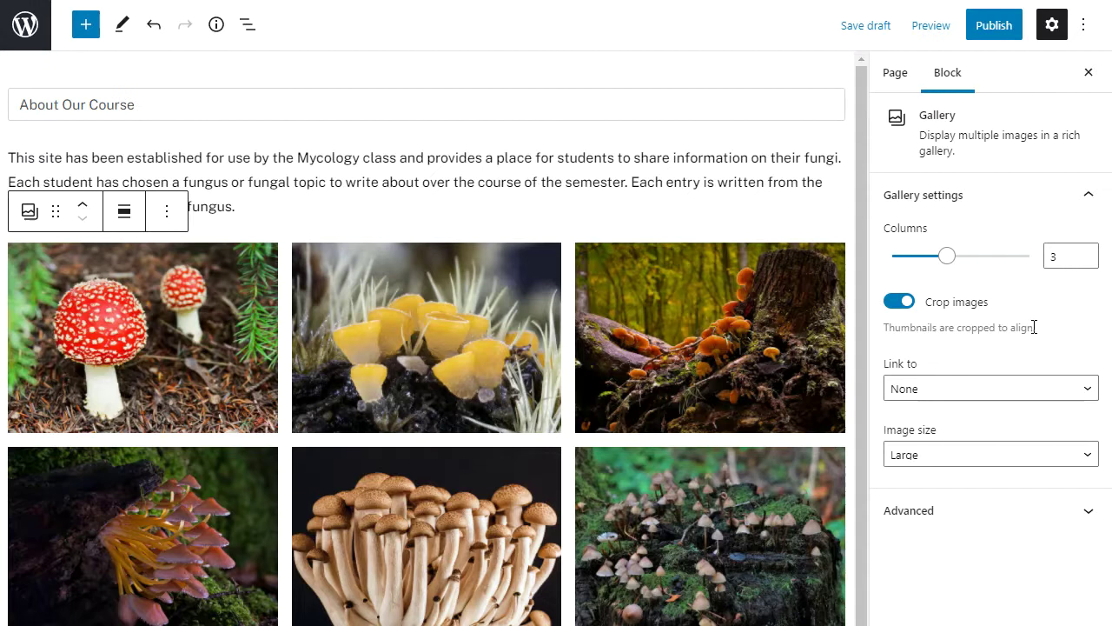
click(1053, 26)
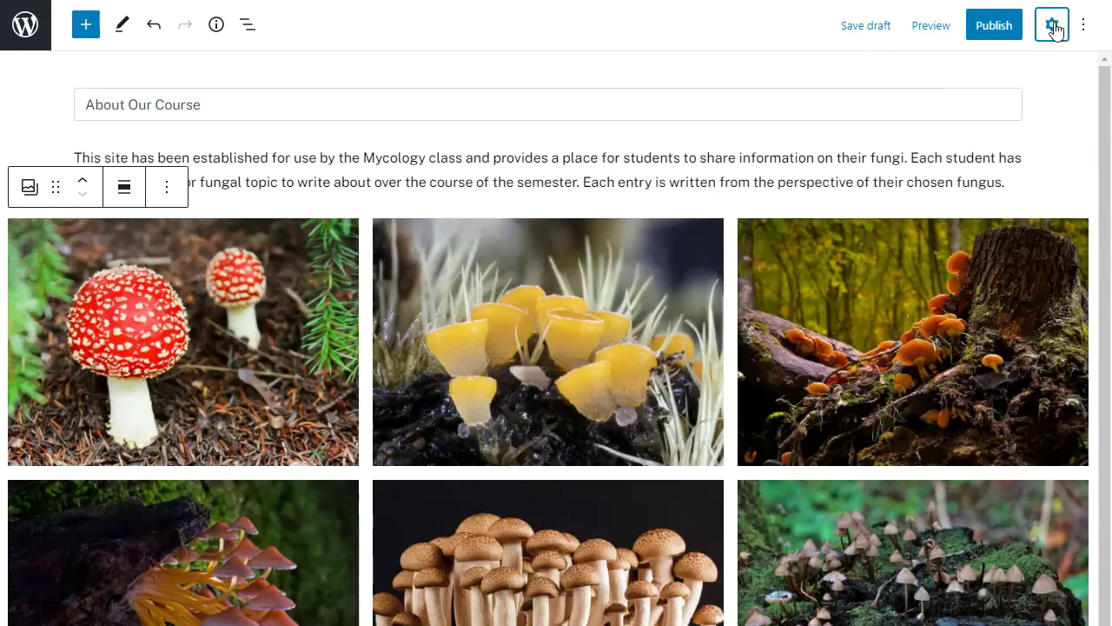
click(1052, 26)
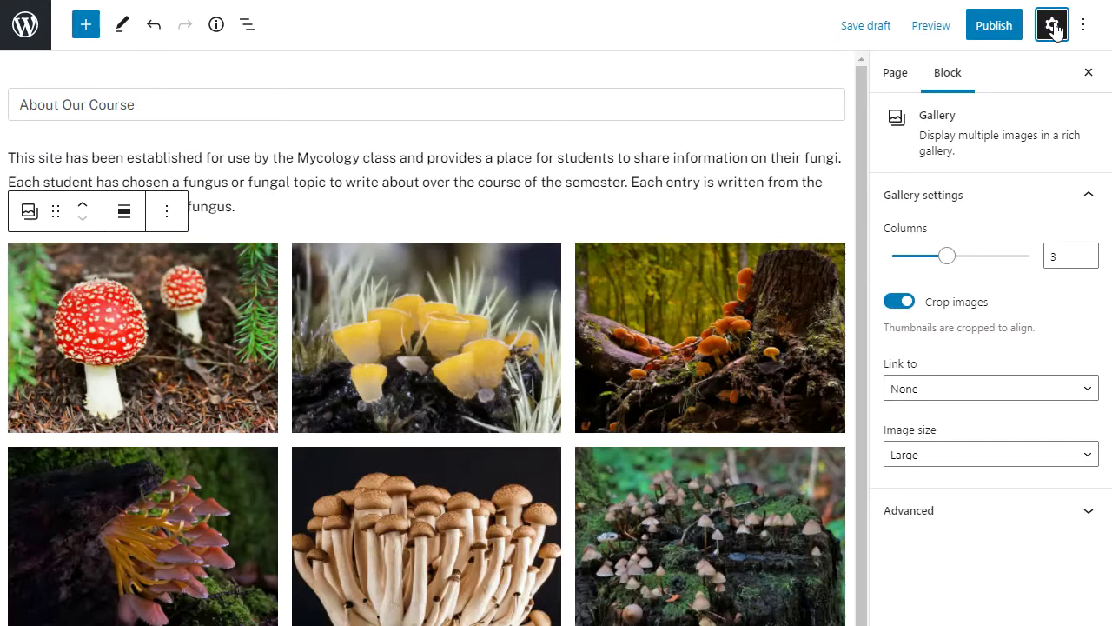
Insert a paragraph after the introduction with "Students have agreed to the following guidelines:" and the three guidelines on perspective, inappropriate language and plagiarism
click(367, 184)
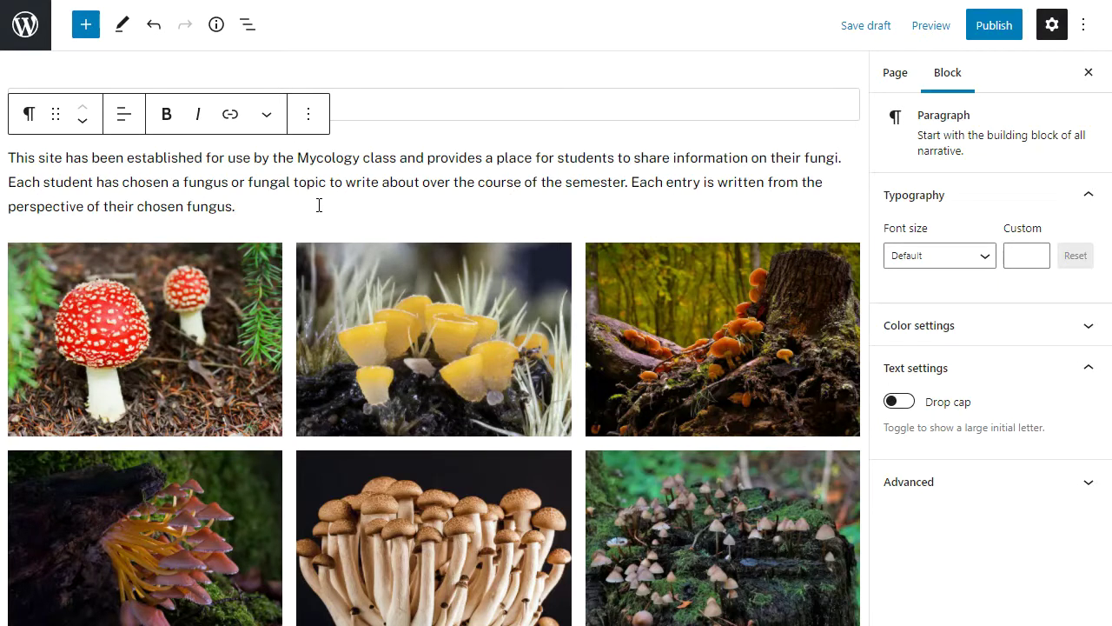
click(307, 124)
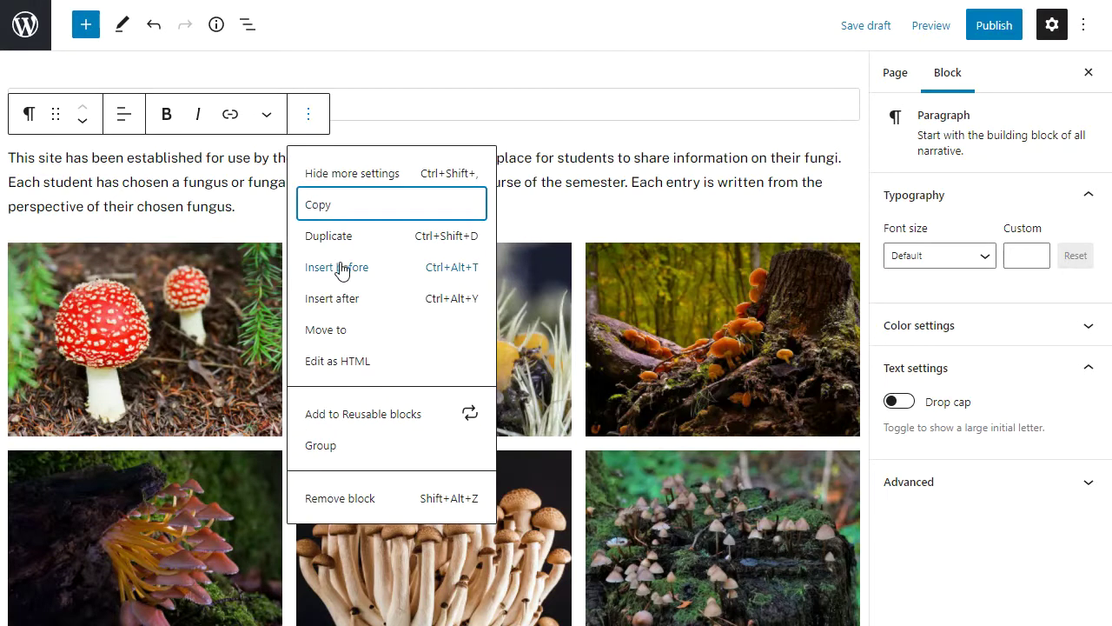
click(341, 299)
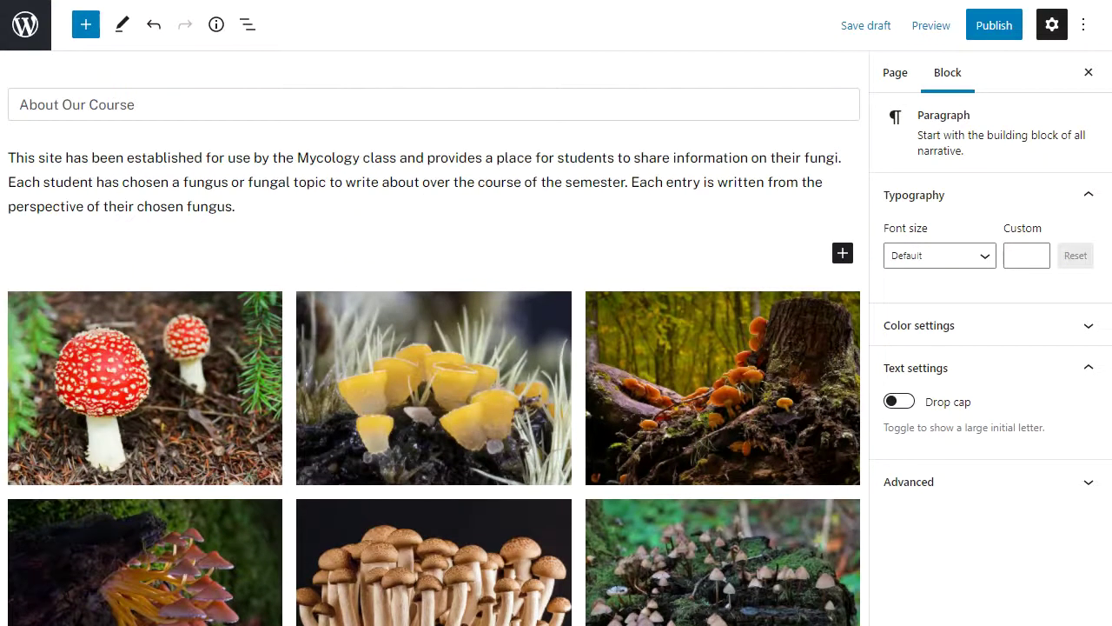
text(Students have agreed to the following guidelines: Each entry will be written from the perspective of the chosen fungus. The use of inappropriate language is prohibited for all posts and comments. Information will not be plagiarized.)
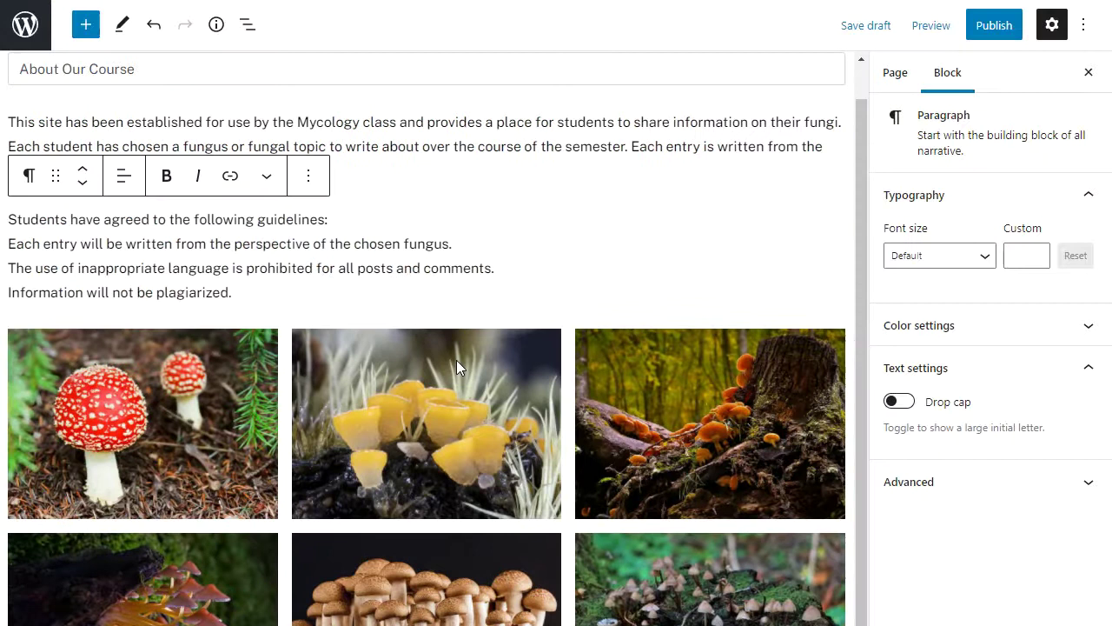
Split "Students have agreed to the following guidelines:" into its own block and transform it into a heading
click(342, 216)
key(Return)
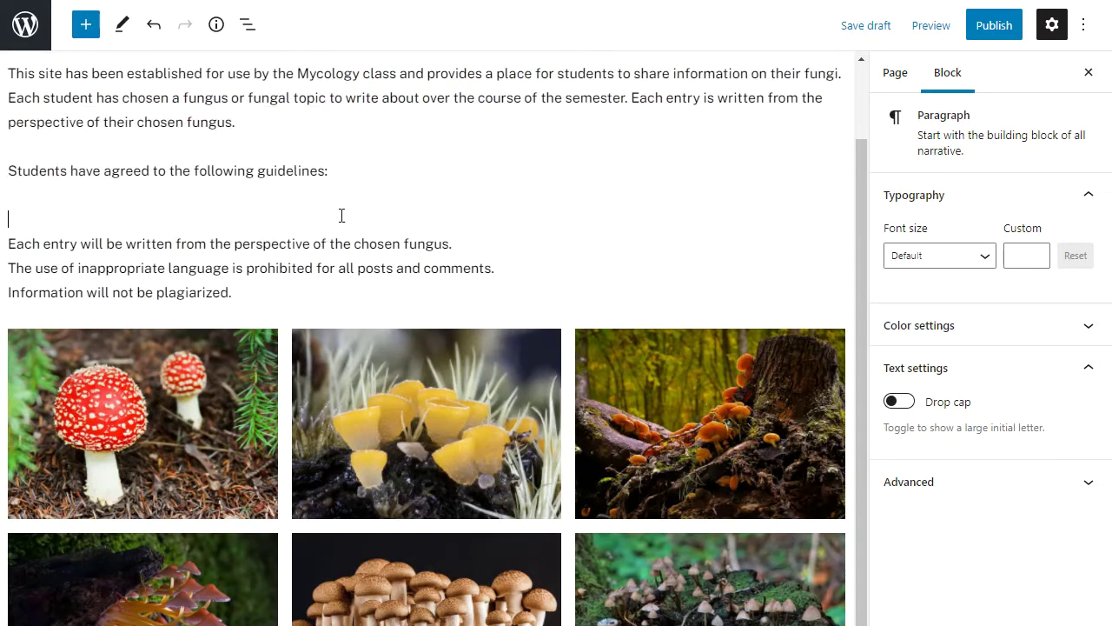
click(361, 166)
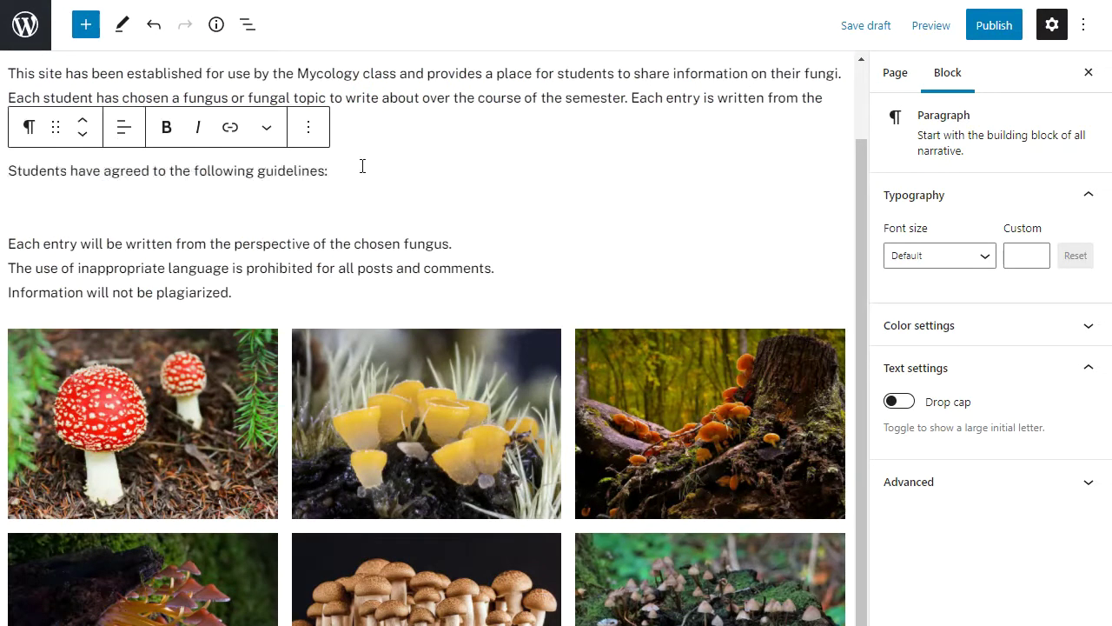
drag(363, 169, 9, 165)
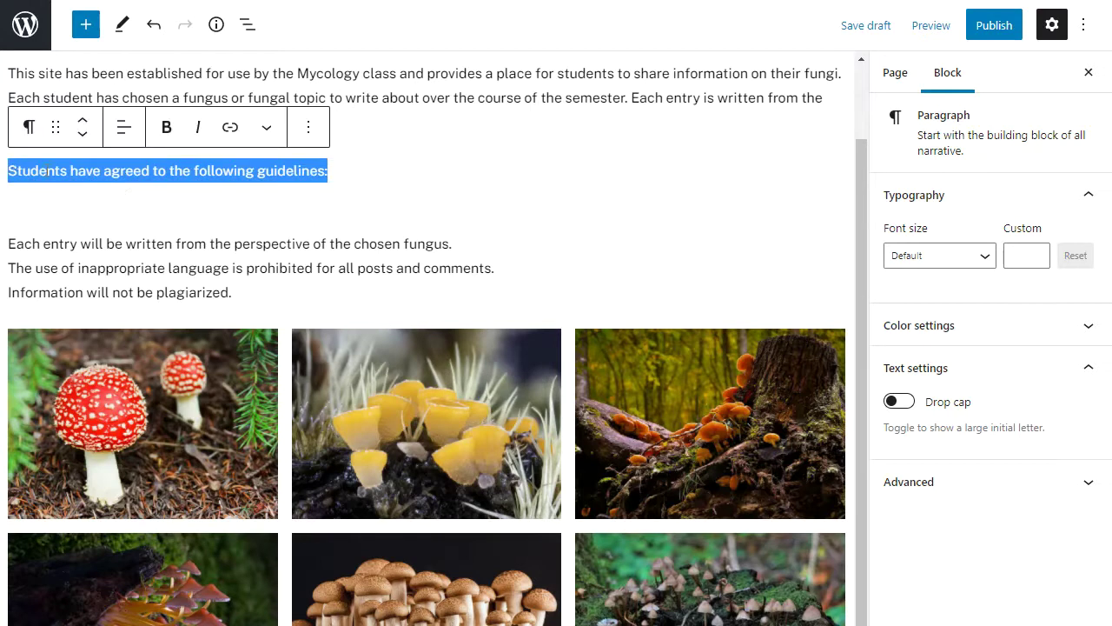
click(29, 128)
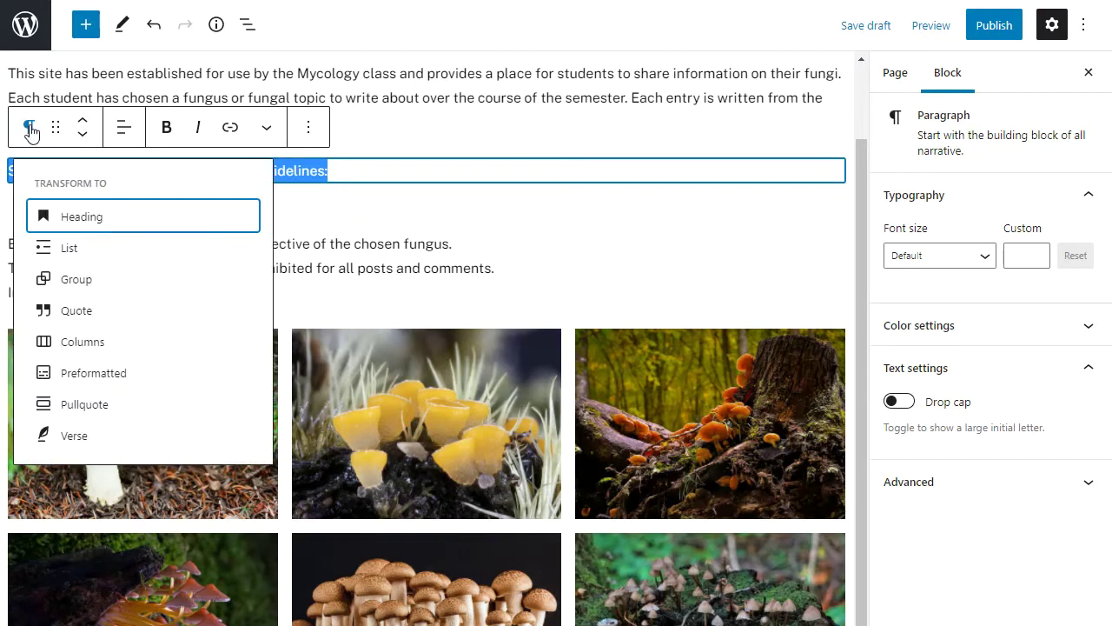
click(31, 130)
click(30, 130)
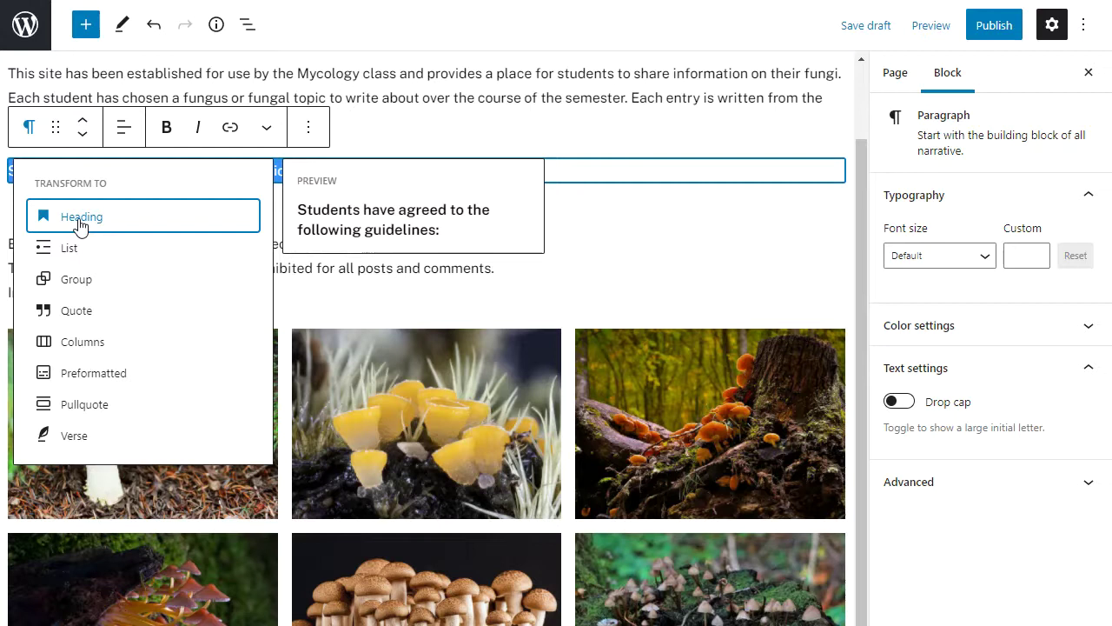
click(79, 217)
Transform the three guideline lines under the heading into a bulleted list and remove the empty first bullet
click(210, 269)
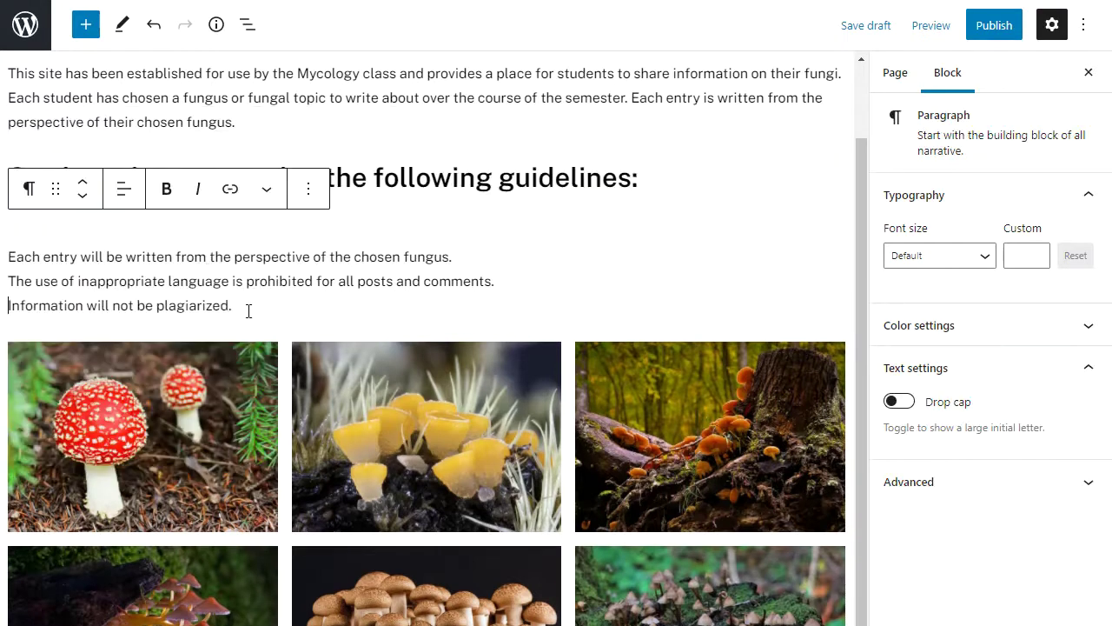
drag(250, 313, 9, 256)
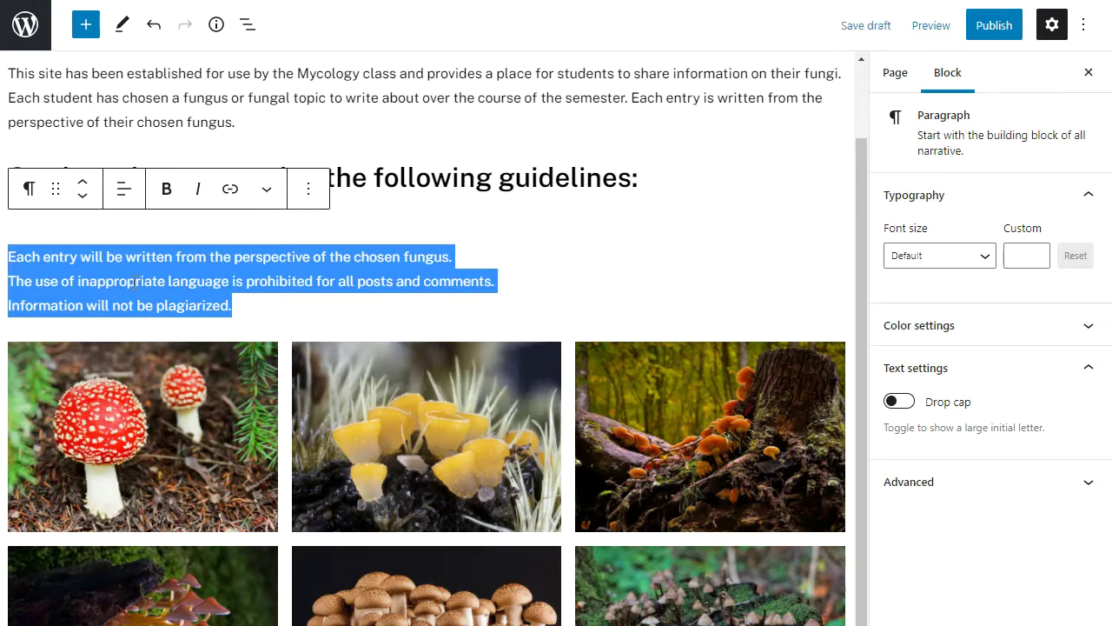
click(31, 192)
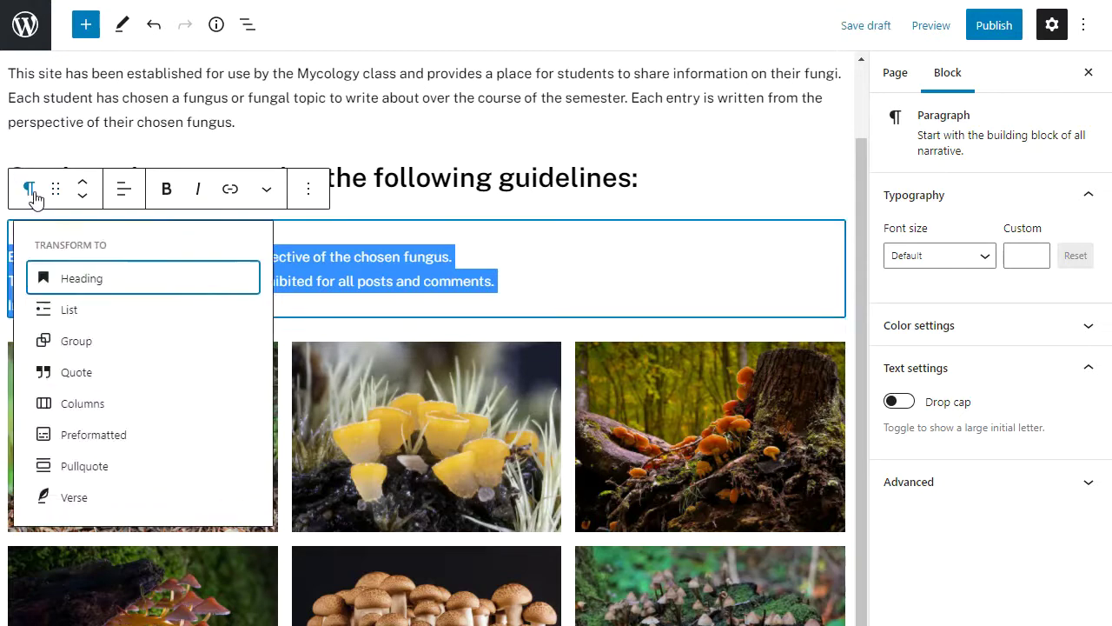
click(81, 309)
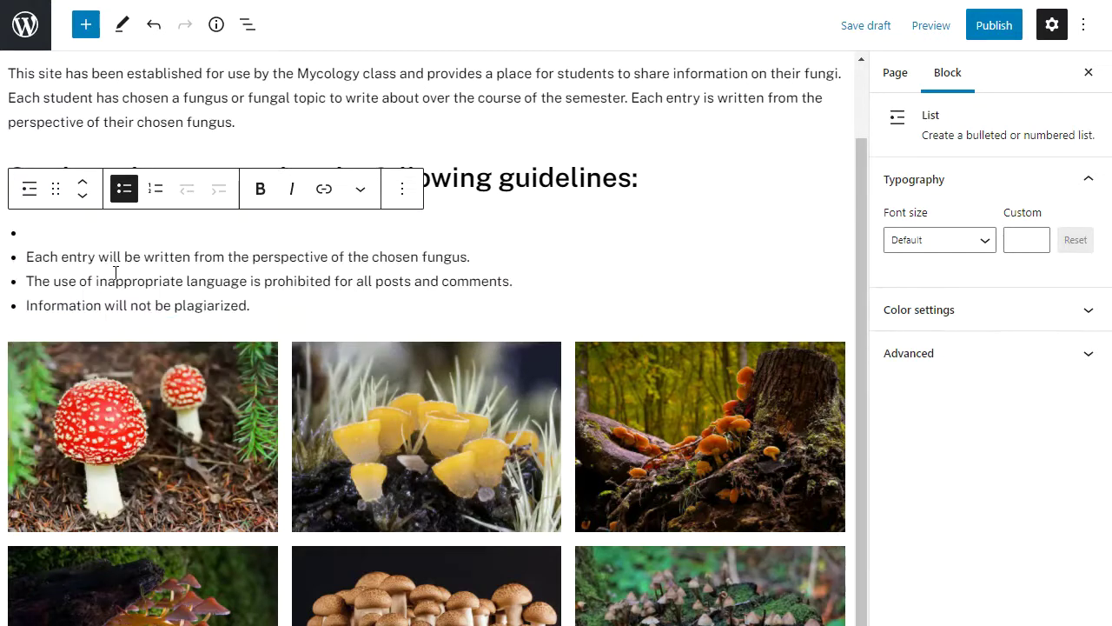
key(Delete)
Insert a table with 6 columns and 6 rows between the guidelines list and the gallery
scroll(100, 266, up, 1)
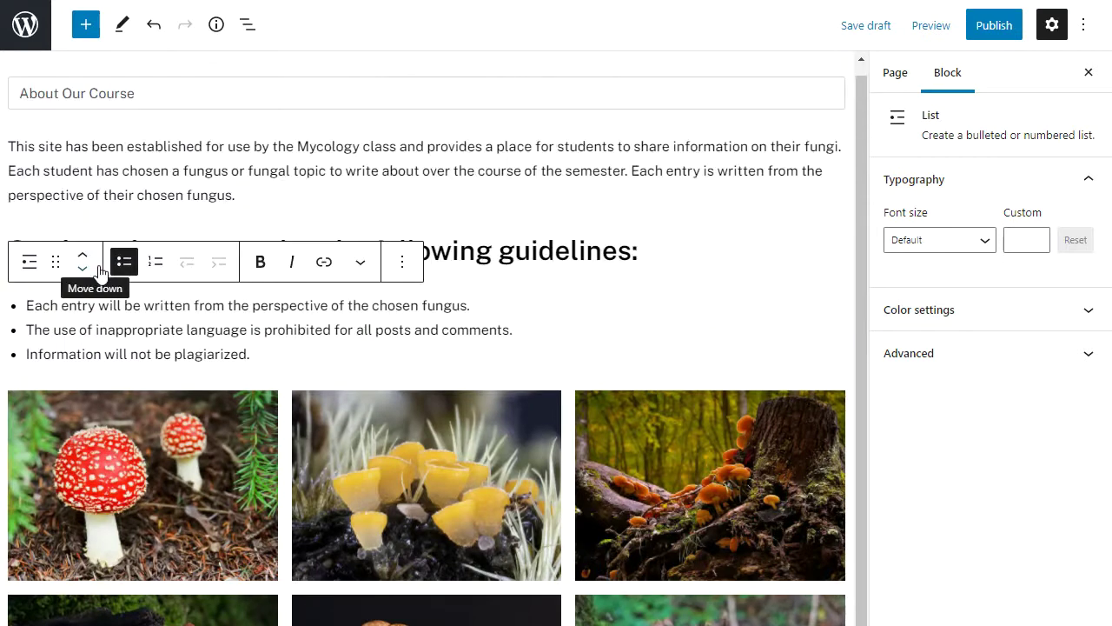
key(ctrl+alt+y)
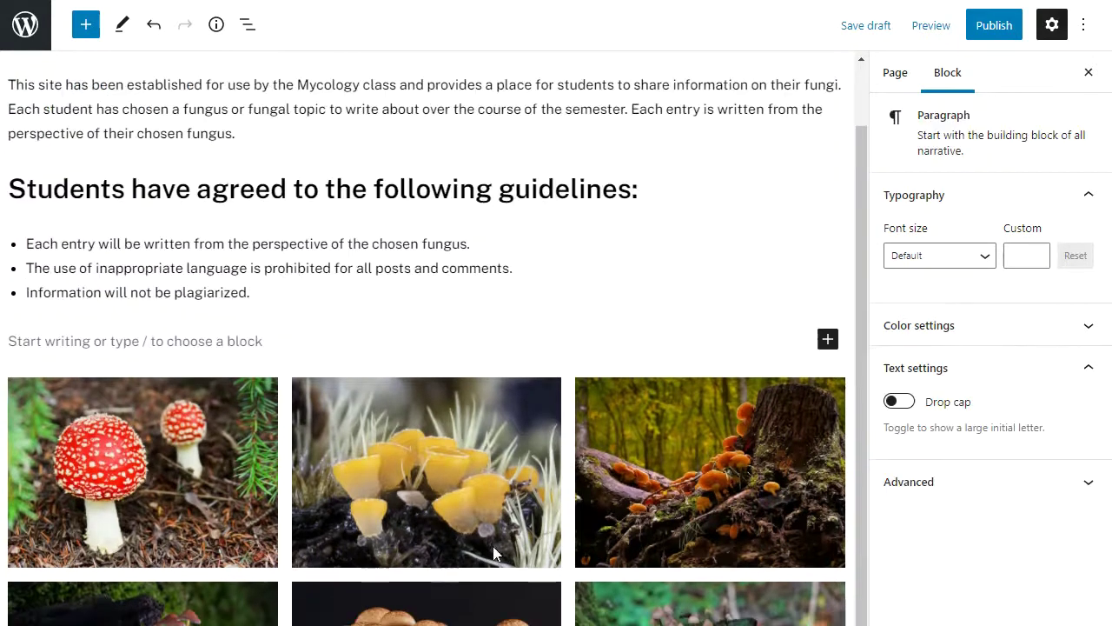
click(239, 339)
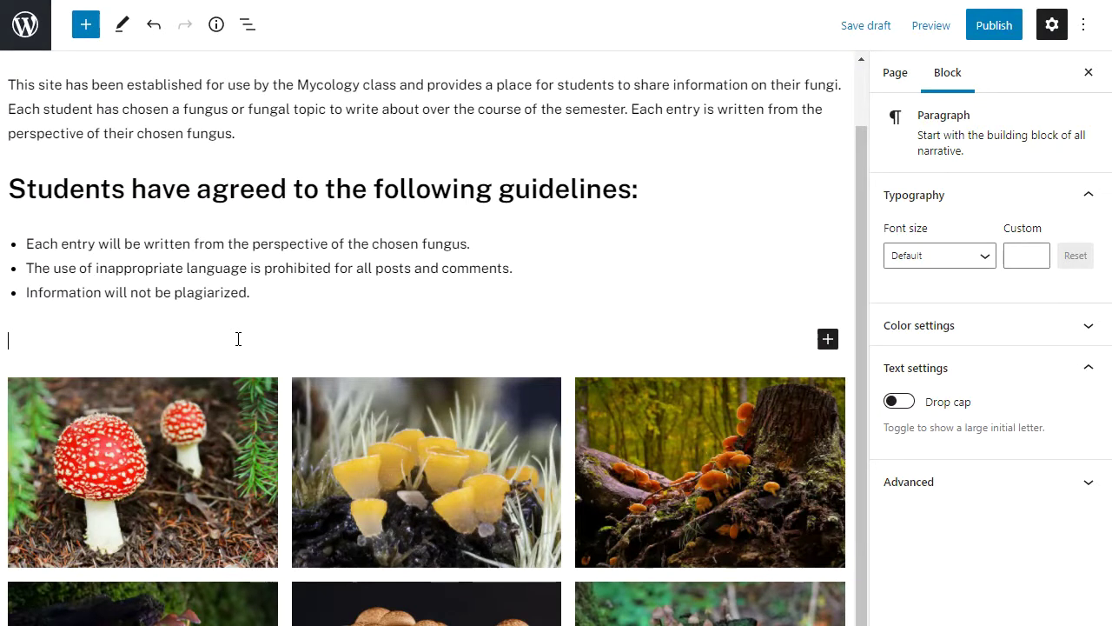
text(/)
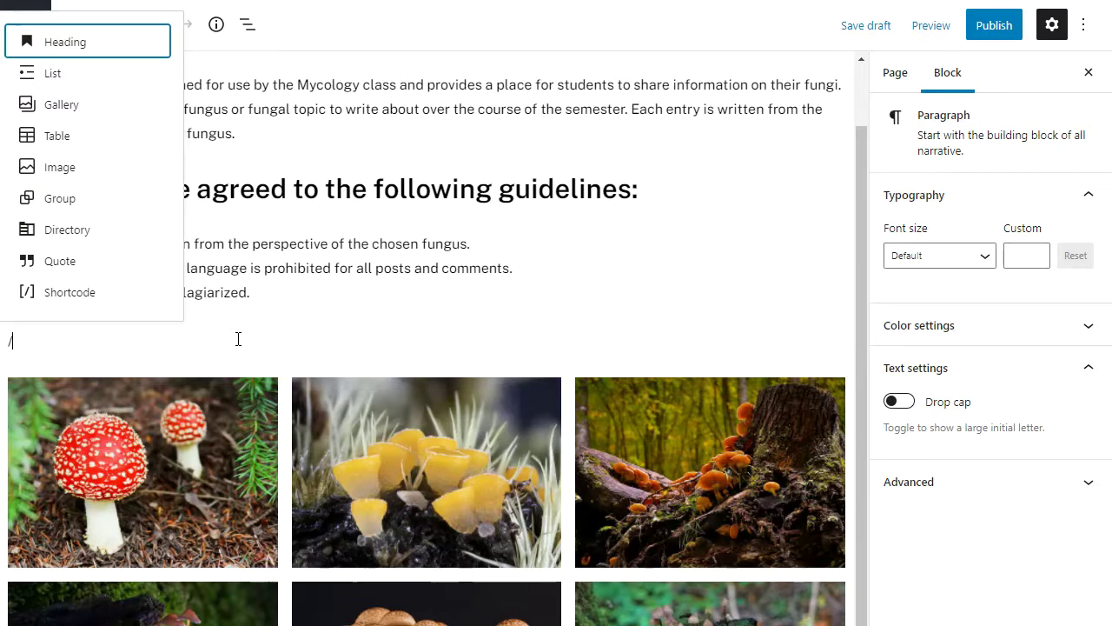
click(83, 139)
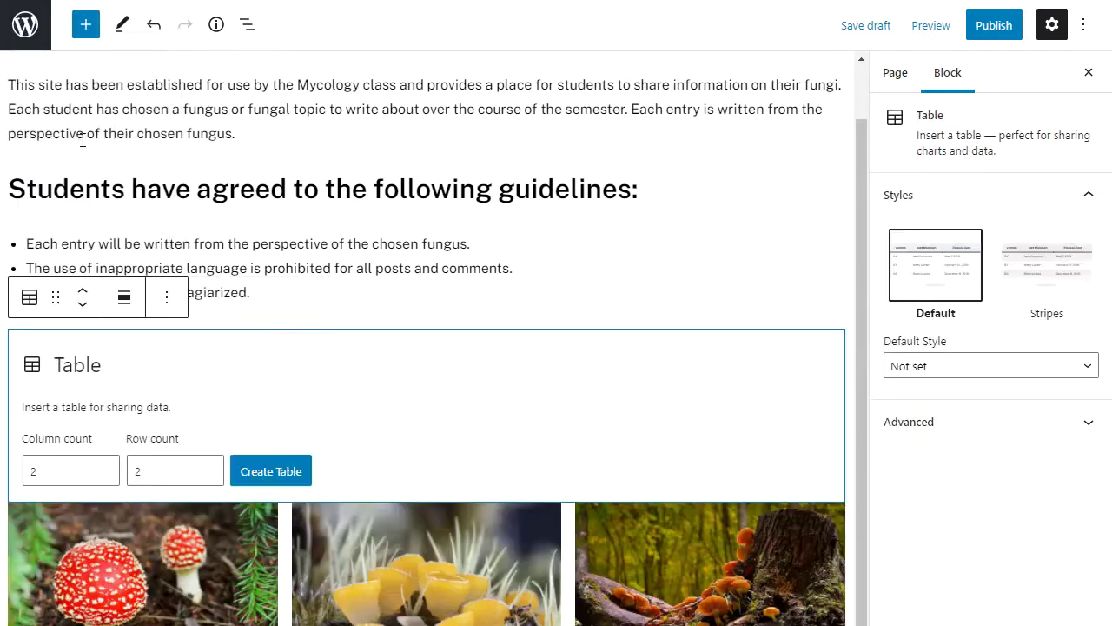
double_click(32, 470)
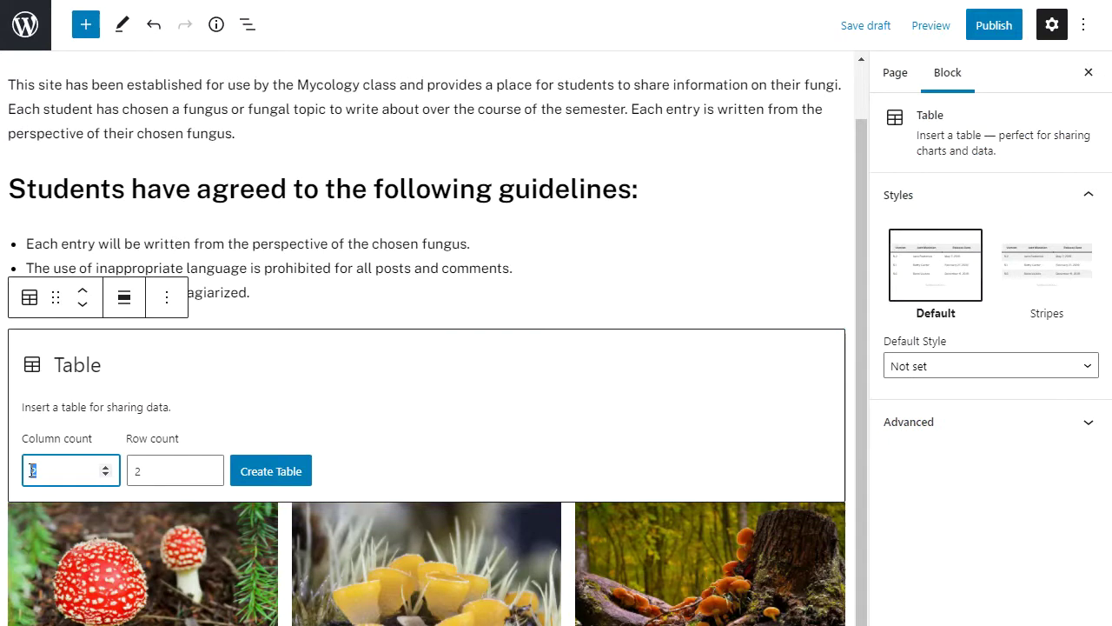
text(6)
double_click(135, 470)
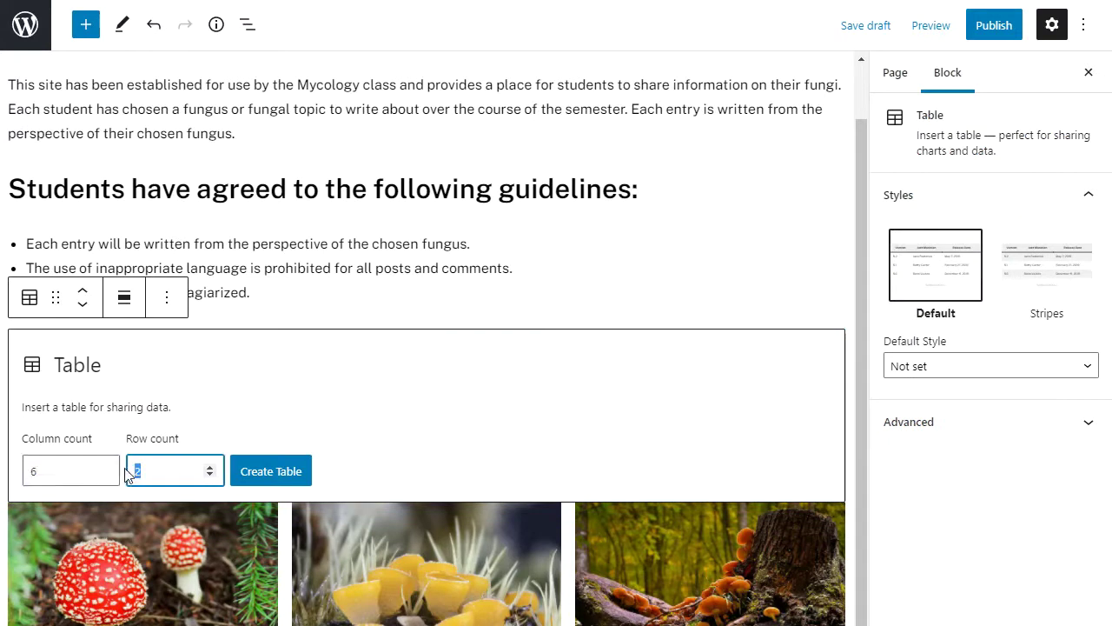
text(6)
click(269, 471)
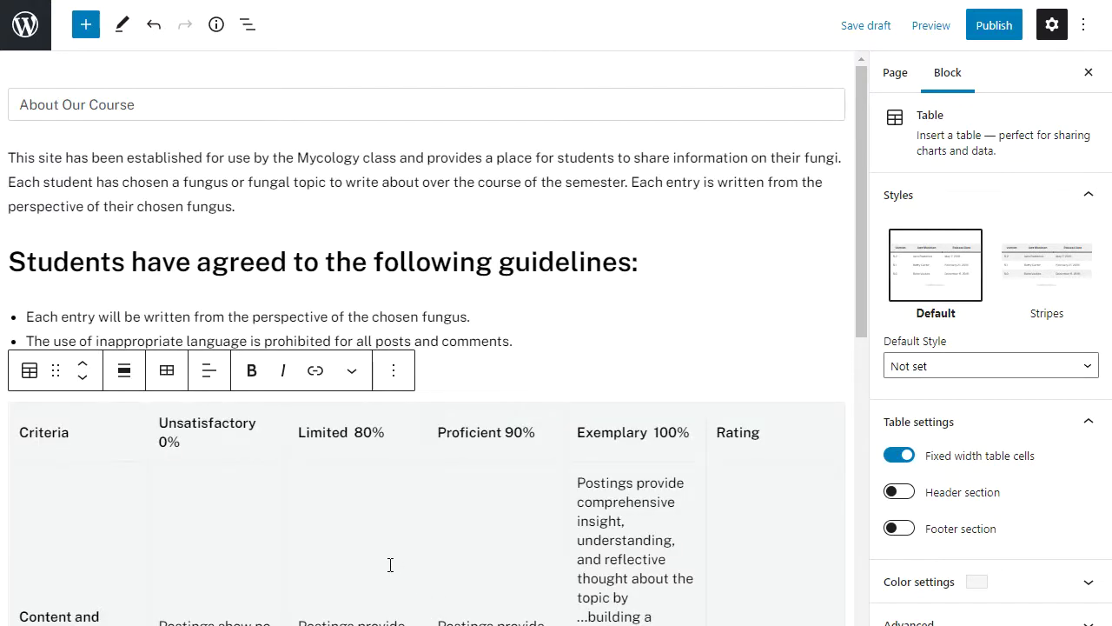
Apply the Stripes style to the table and set its background color to the light blue preset
click(1061, 276)
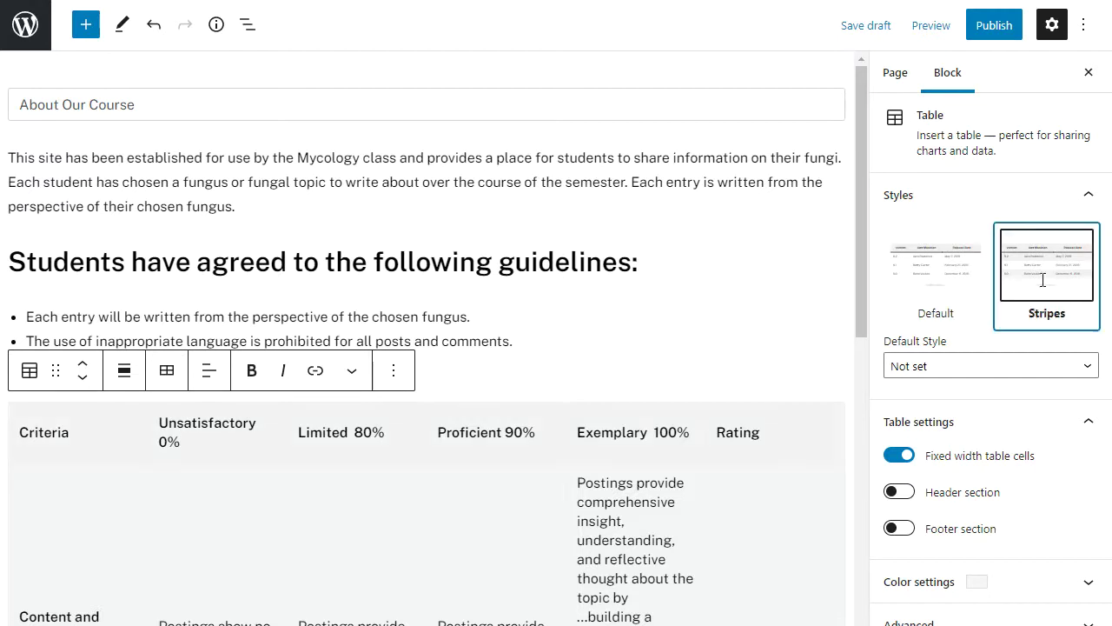
click(1076, 425)
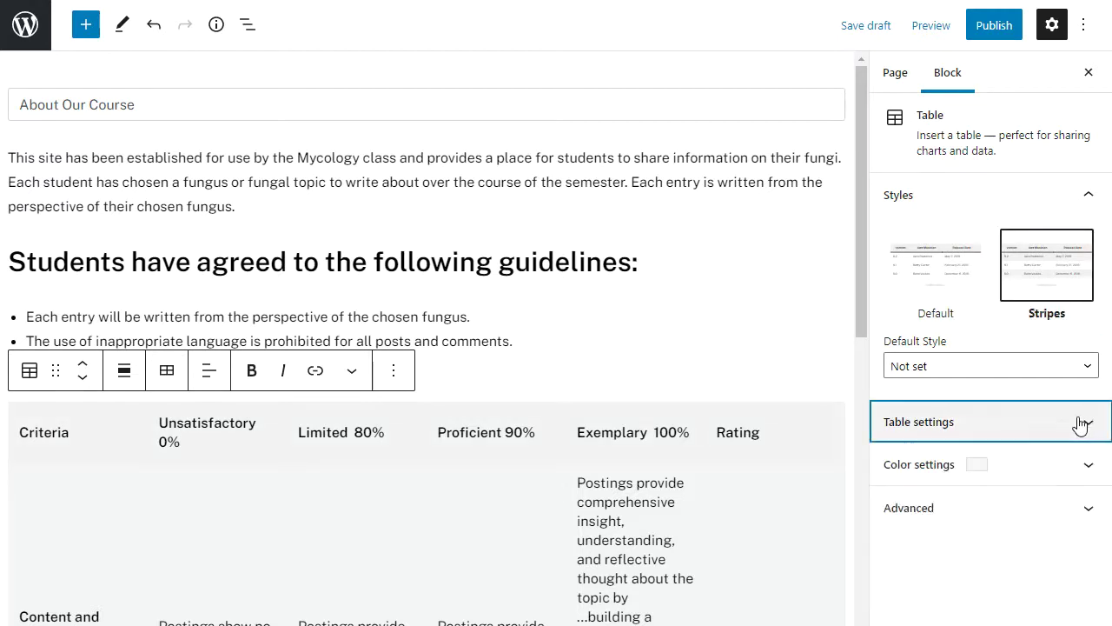
click(983, 465)
click(973, 528)
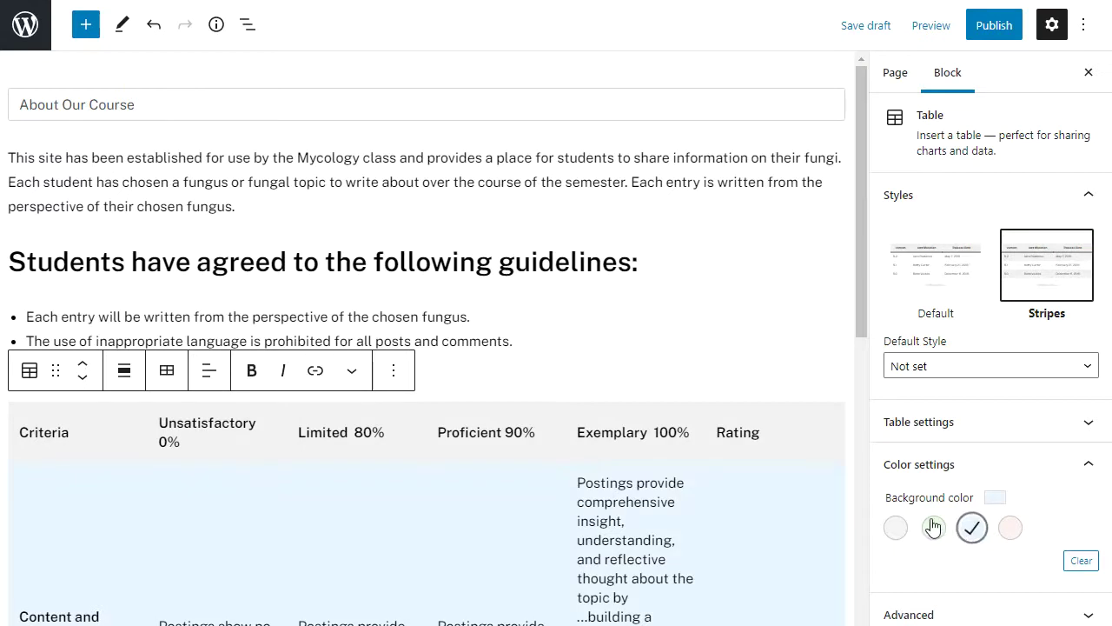
scroll(619, 432, down, 1)
scroll(619, 432, down, 4)
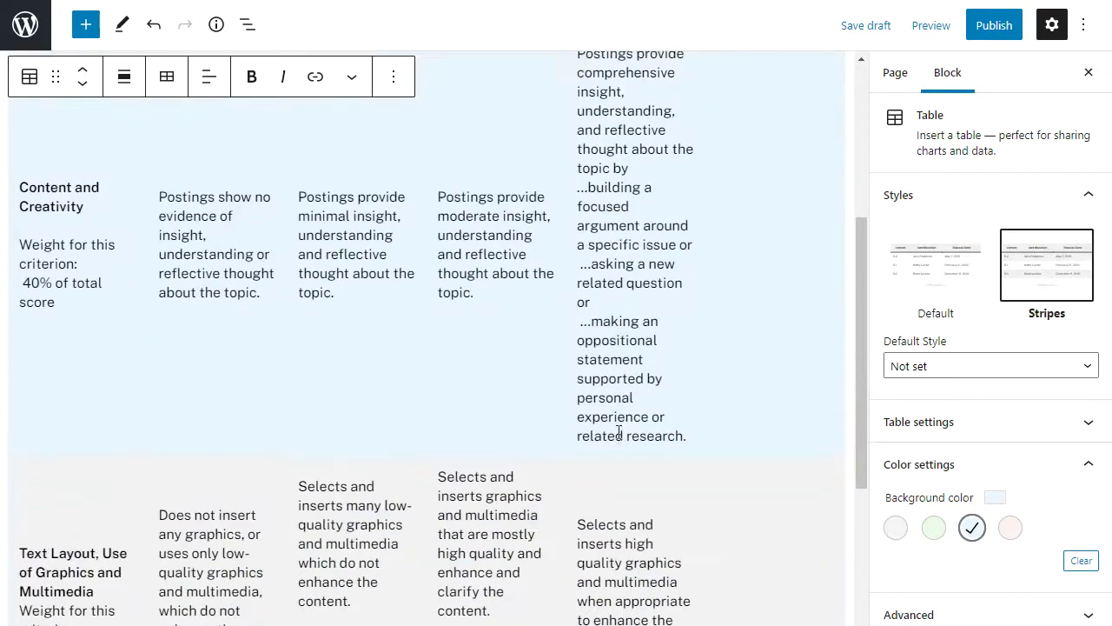
Move the table block down so that it sits below the mushroom image gallery
scroll(619, 432, up, 2)
scroll(619, 432, up, 2)
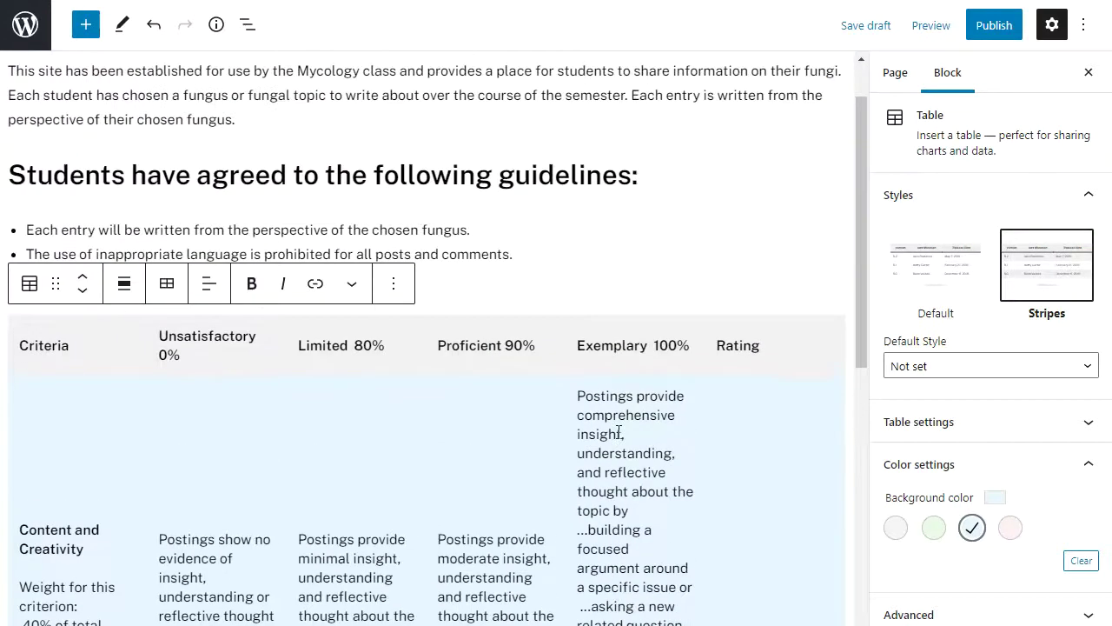
click(83, 292)
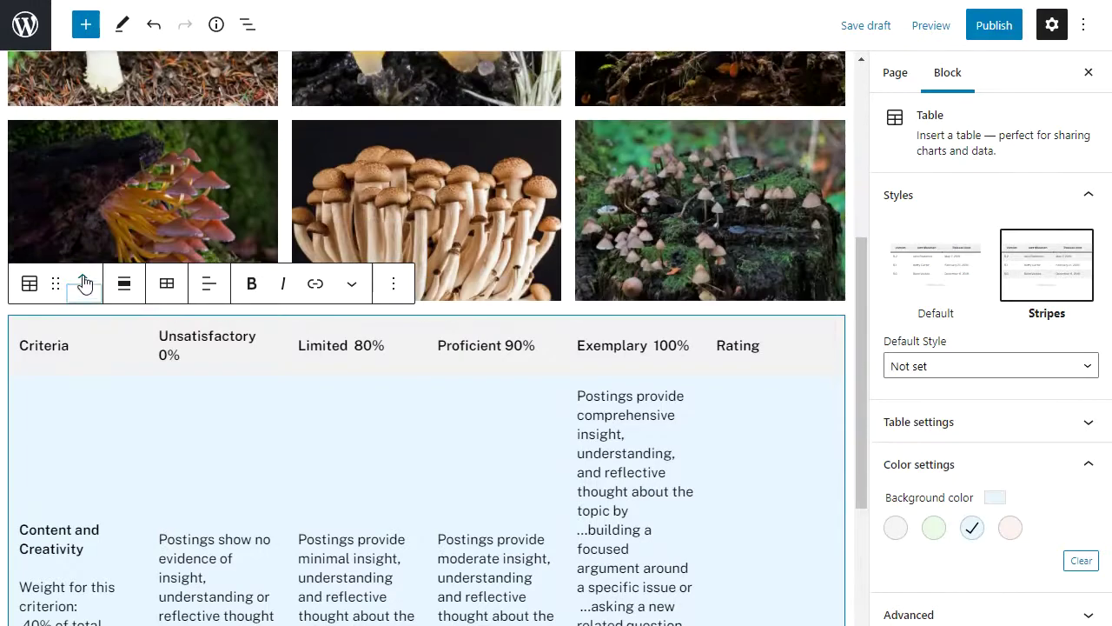
click(83, 278)
click(82, 296)
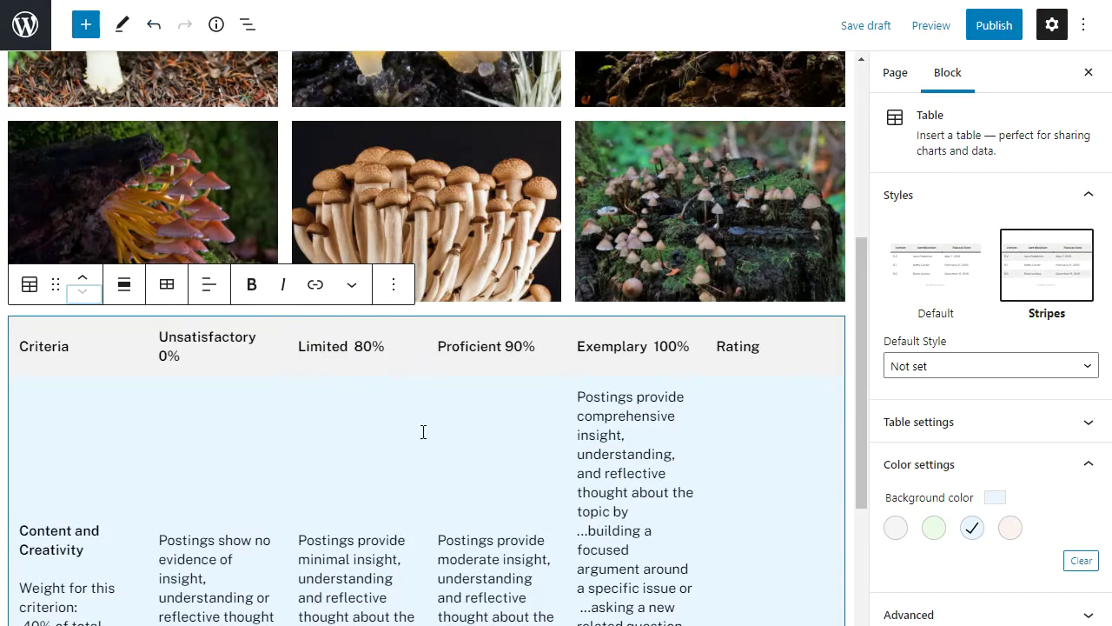
Save the page as a draft and preview its layout from the title down to the gallery
click(861, 31)
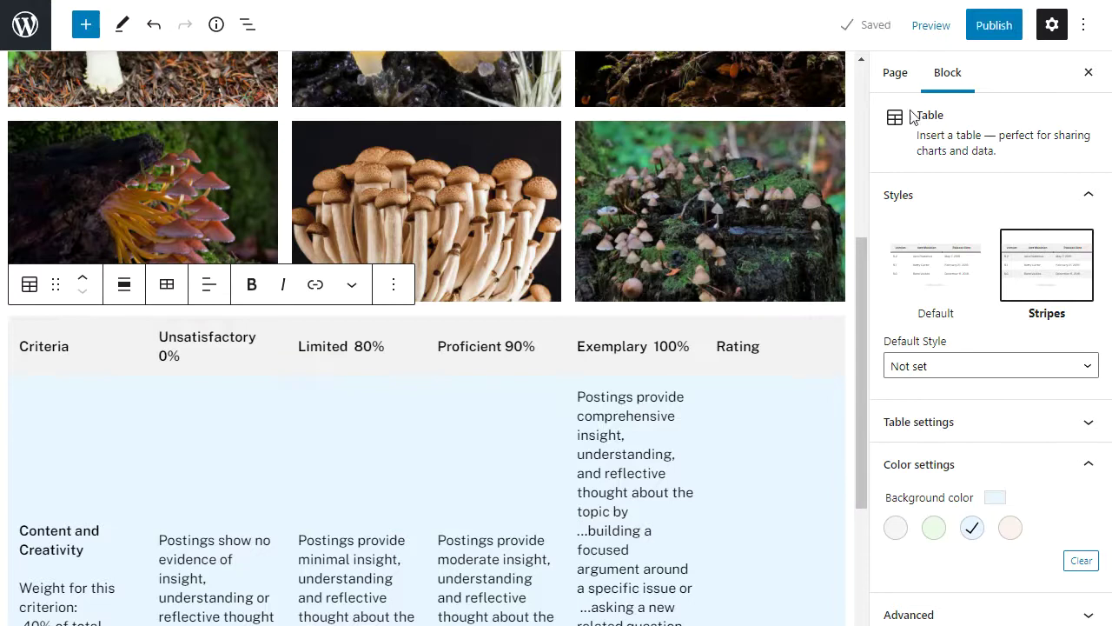
click(931, 30)
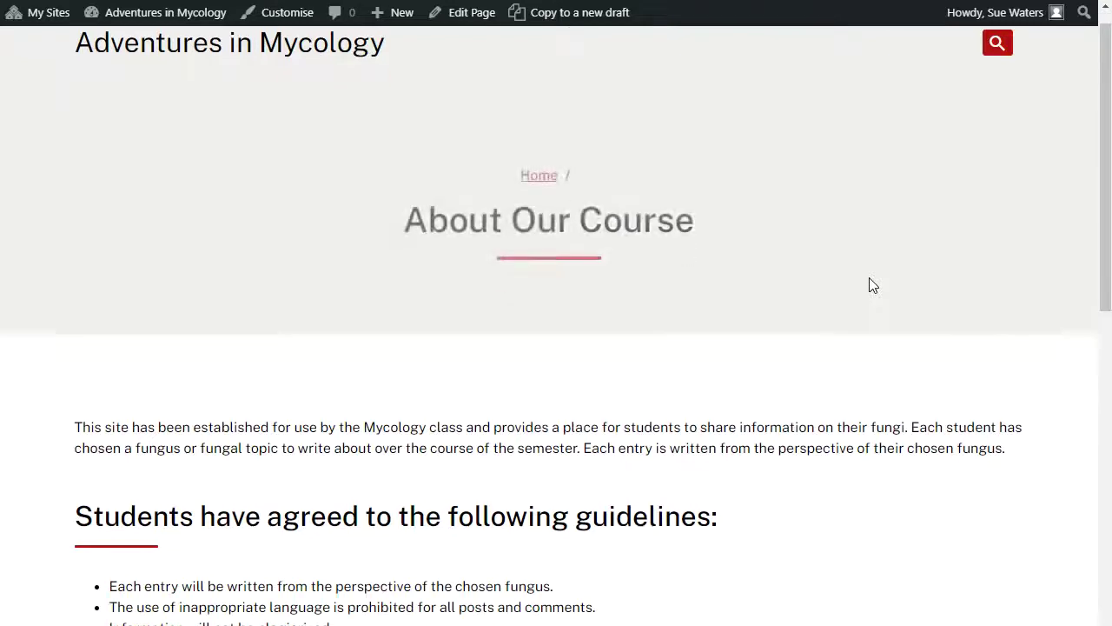
scroll(870, 282, down, 2)
scroll(871, 284, down, 1)
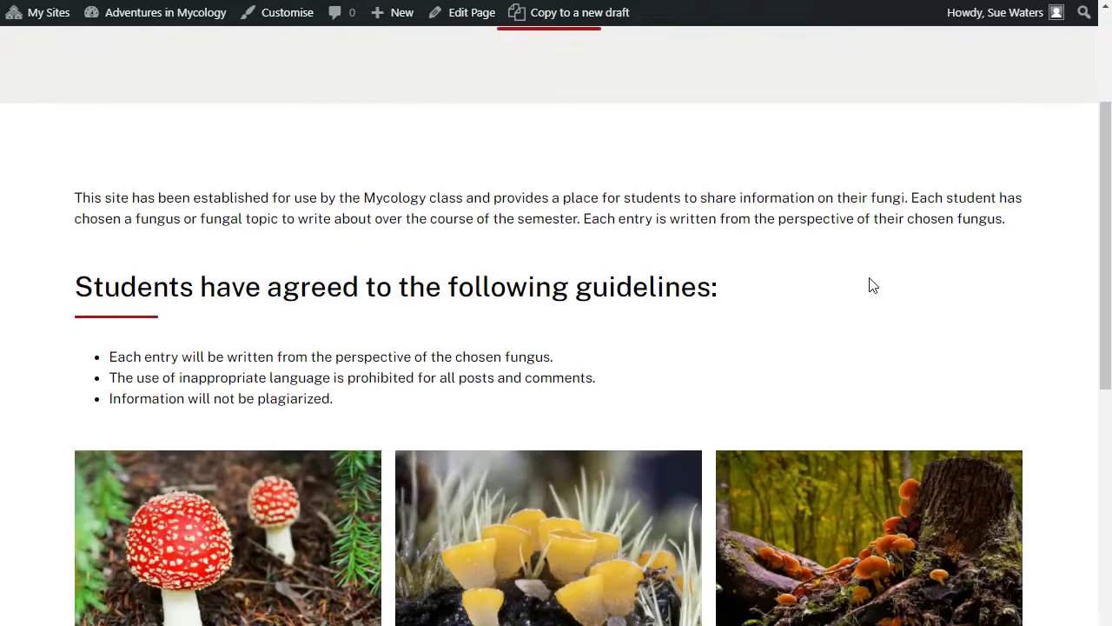
scroll(870, 285, up, 3)
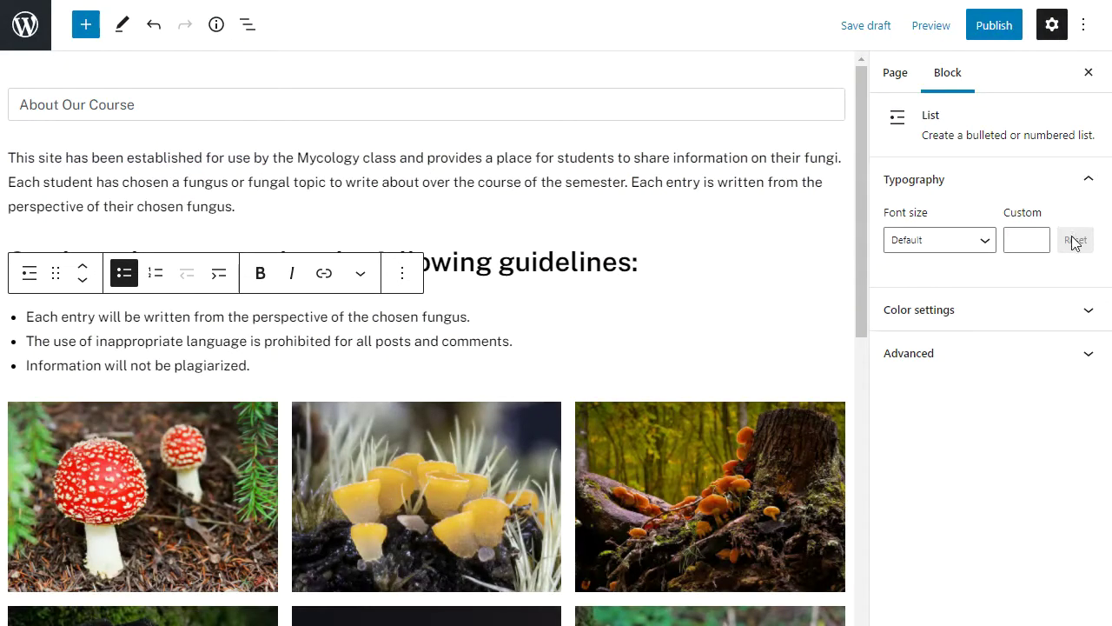
Turn off Fullscreen mode for the editor
click(1084, 25)
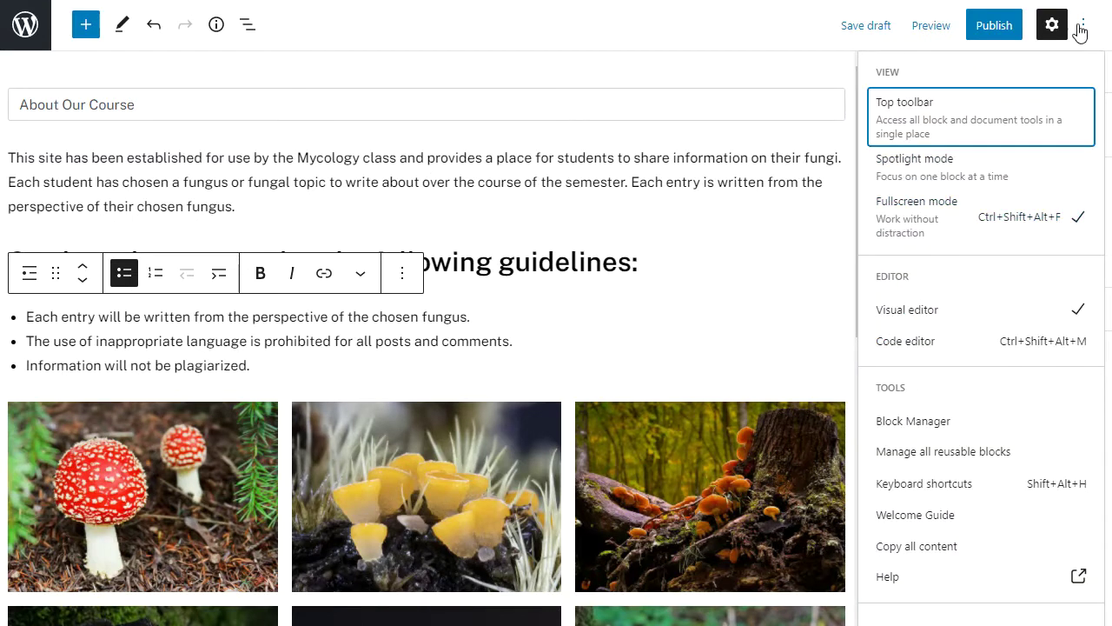
click(1054, 217)
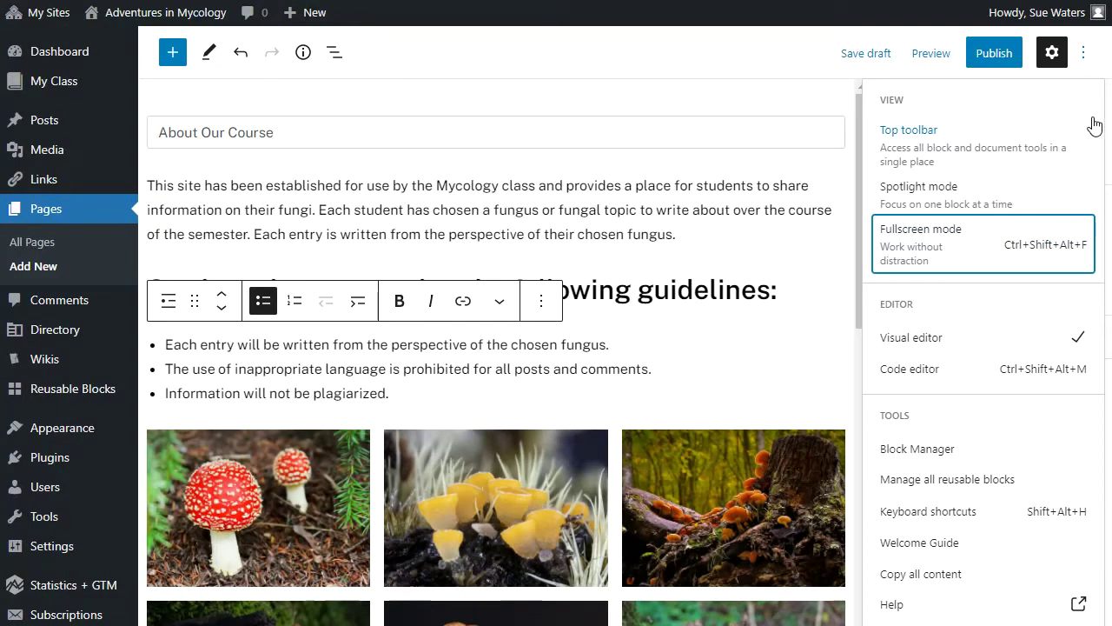